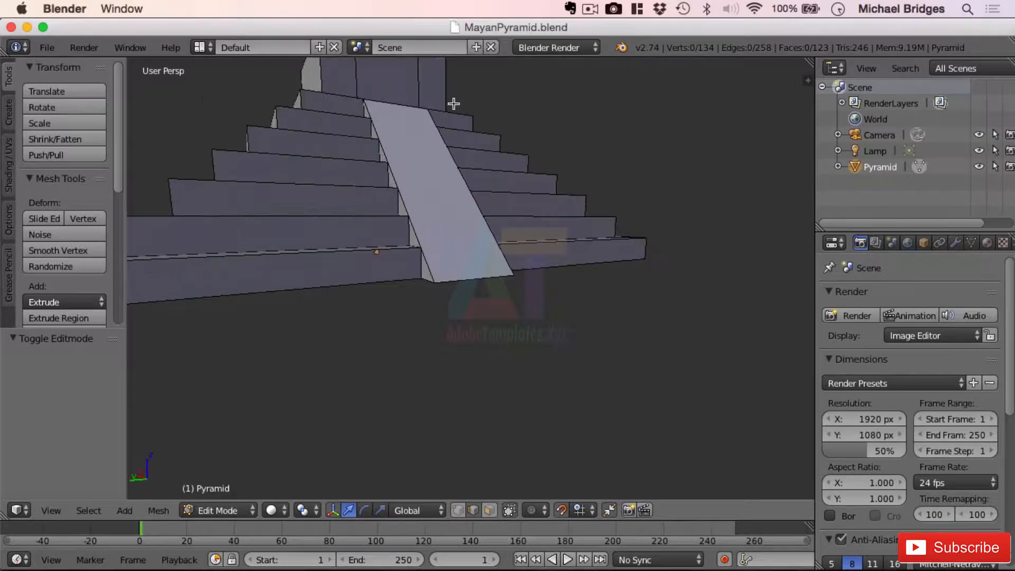
Delete the long sloped top face of the ramp on the front of the pyramid in face select mode
{"action": "middle_click_drag", "start_coordinate": [448, 128], "coordinate": [351, 138]}
{"action": "right_click", "coordinate": [565, 187]}
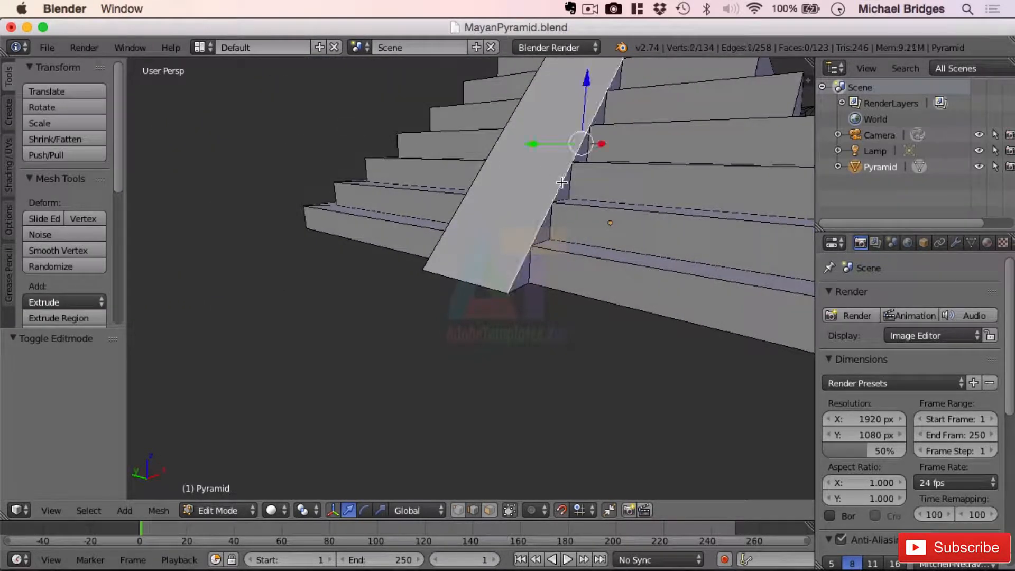
{"action": "right_click", "coordinate": [486, 162]}
{"action": "right_click", "coordinate": [561, 181]}
{"action": "left_click", "coordinate": [491, 511]}
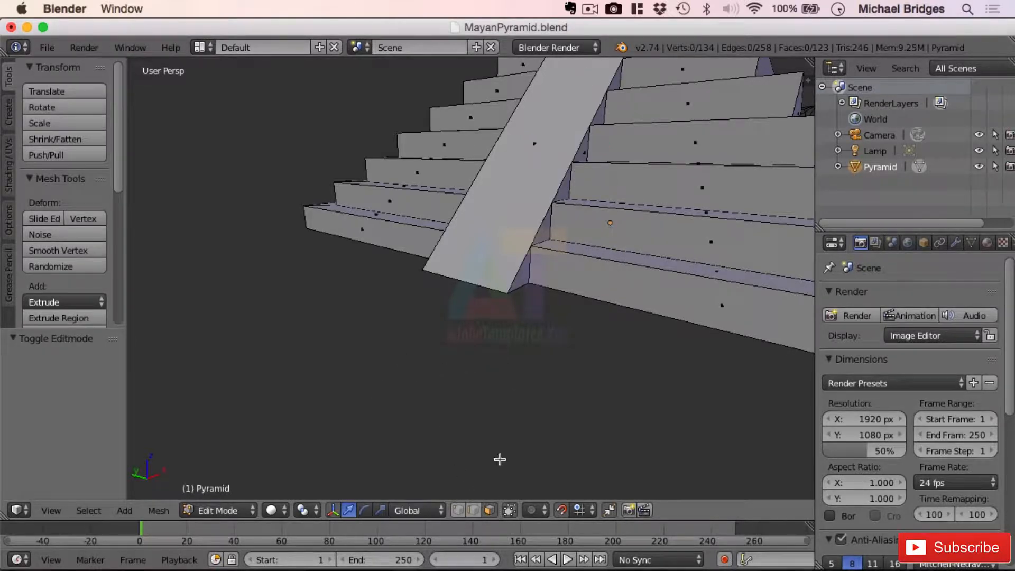
{"action": "right_click", "coordinate": [517, 149]}
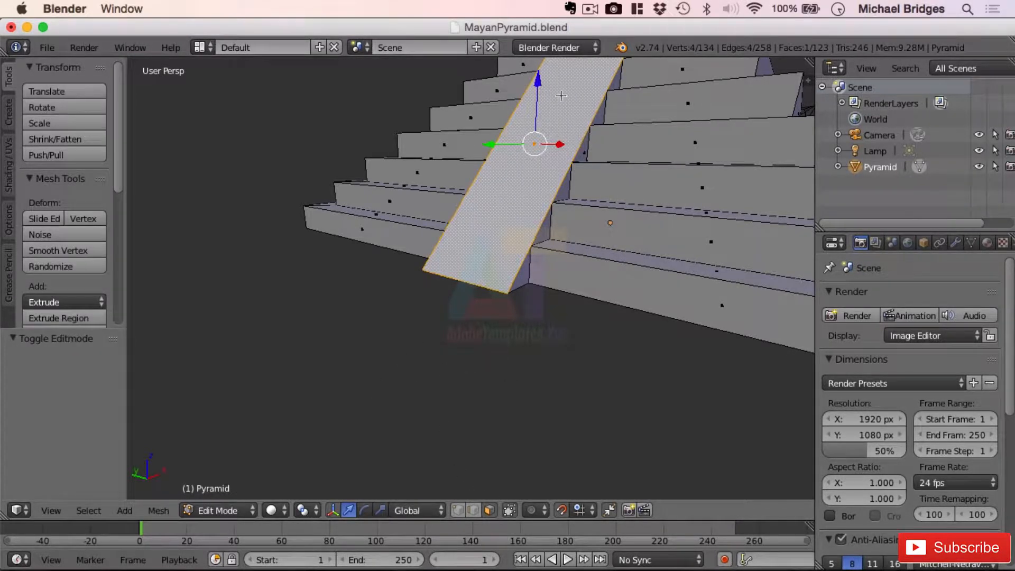
{"action": "key", "text": "x"}
{"action": "left_click", "coordinate": [554, 149]}
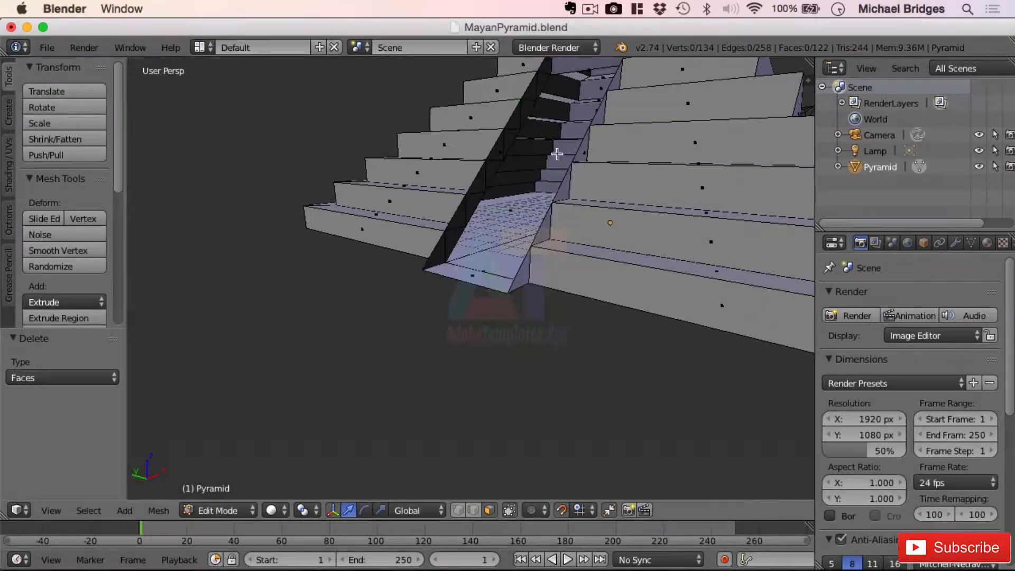
Turn off snapping and extrude the right sloped edge of the ramp opening 0.2 along the Y axis
{"action": "middle_click_drag", "start_coordinate": [648, 142], "coordinate": [598, 260], "text": "shift"}
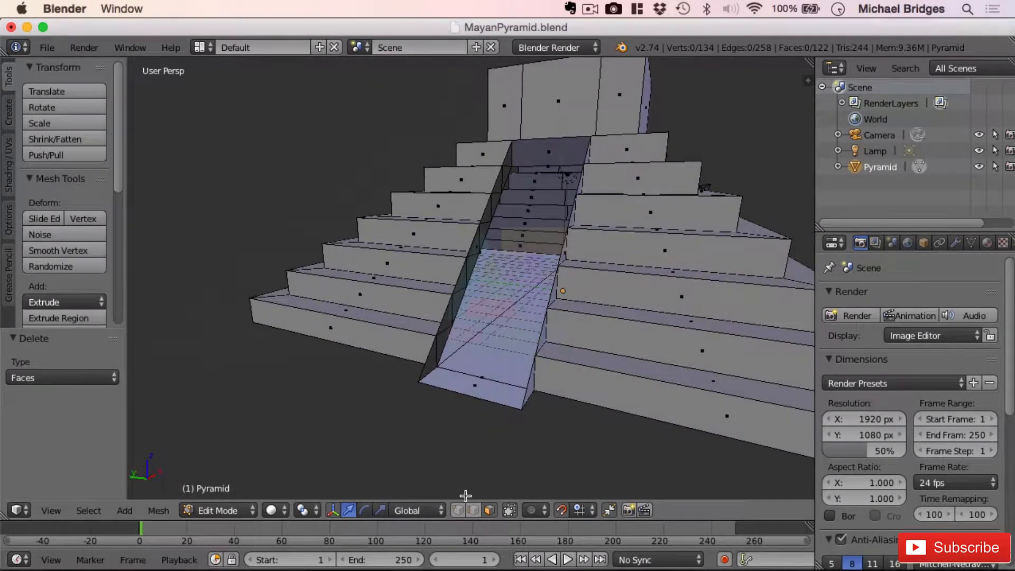
{"action": "left_click", "coordinate": [475, 511]}
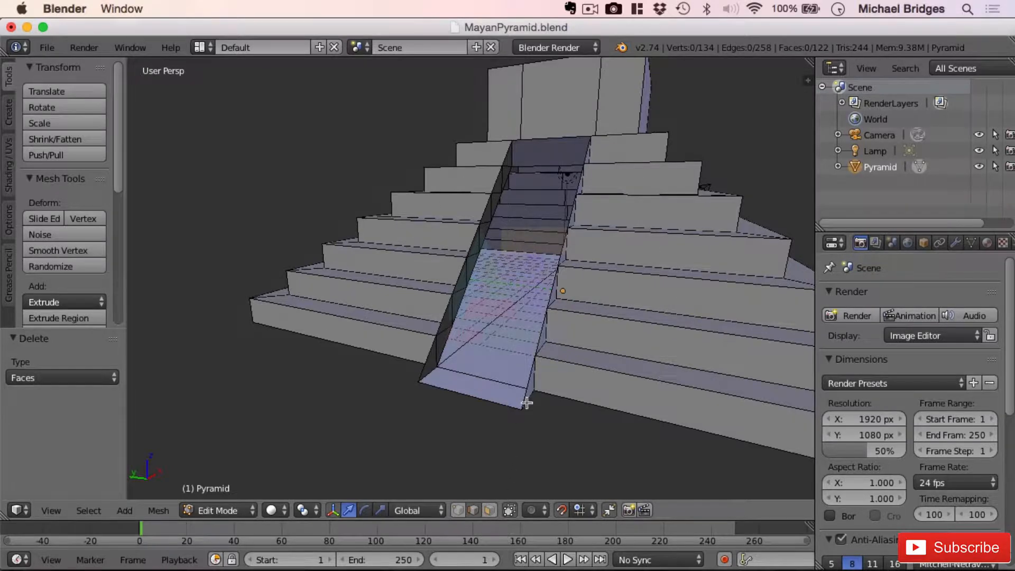
{"action": "right_click", "coordinate": [562, 242]}
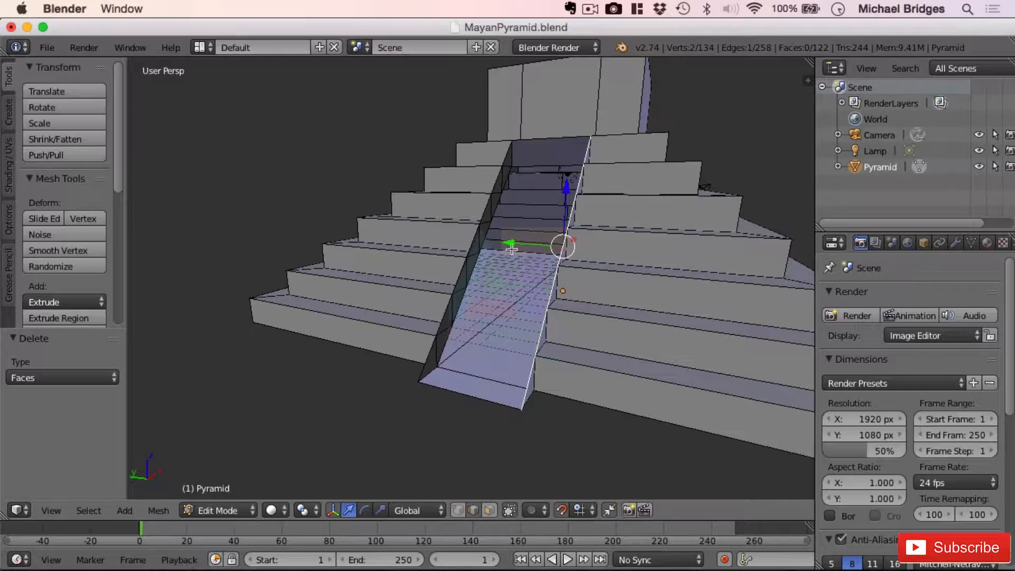
{"action": "key", "text": "e"}
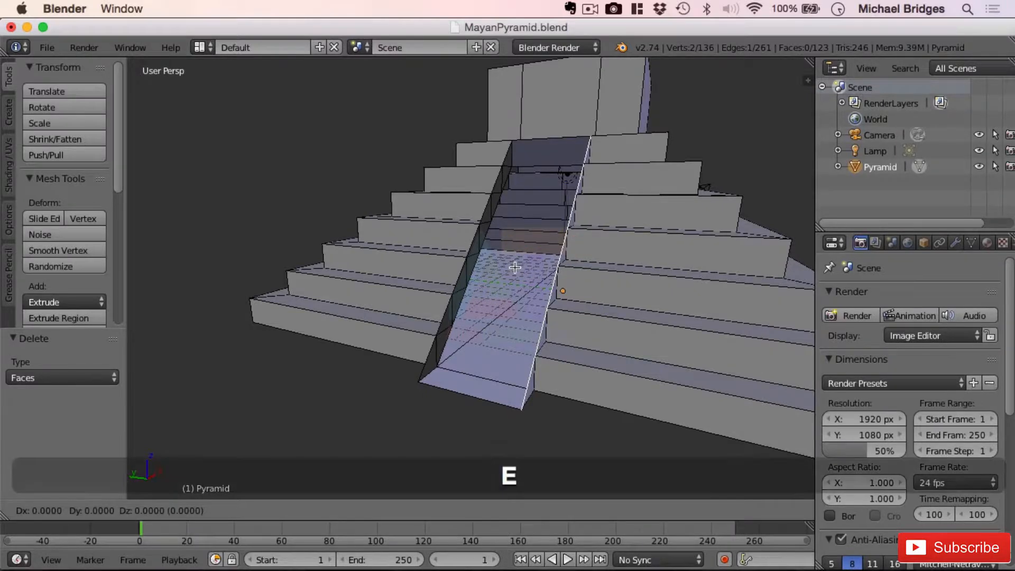
{"action": "key", "text": "y"}
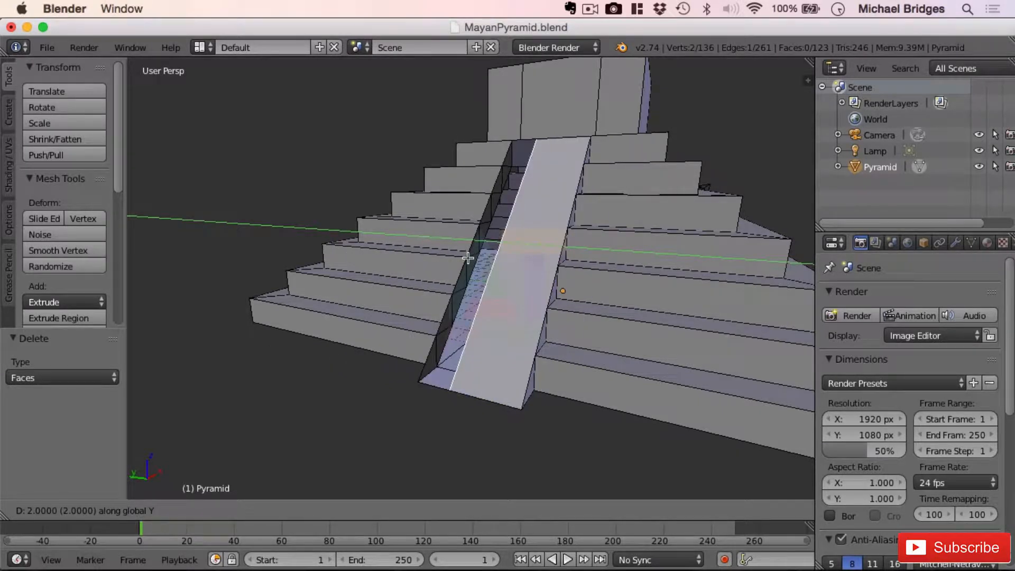
{"action": "key", "text": "shift+Tab"}
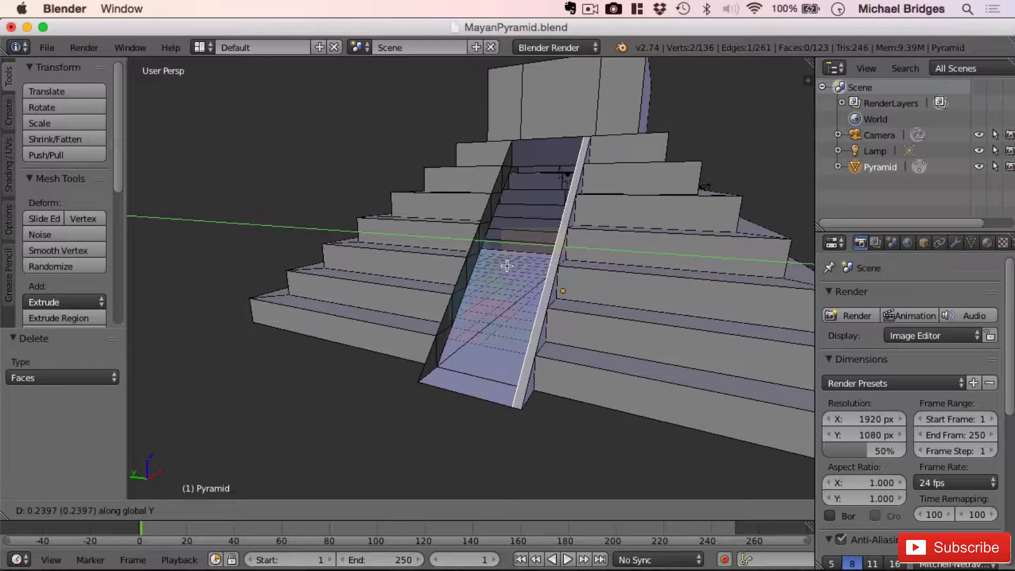
{"action": "key", "text": "KP_Decimal"}
{"action": "key", "text": "KP_2"}
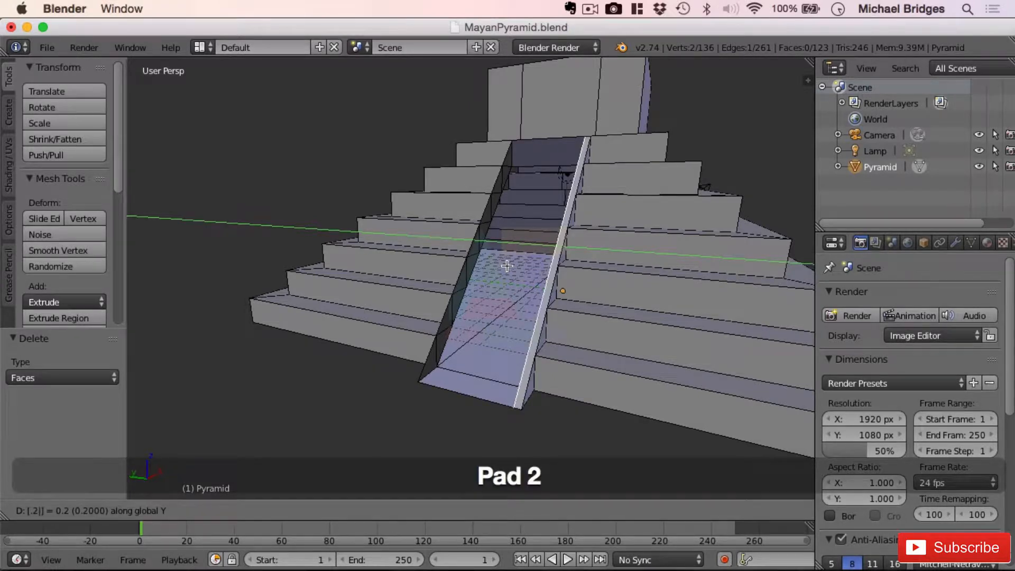
{"action": "key", "text": "KP_Enter"}
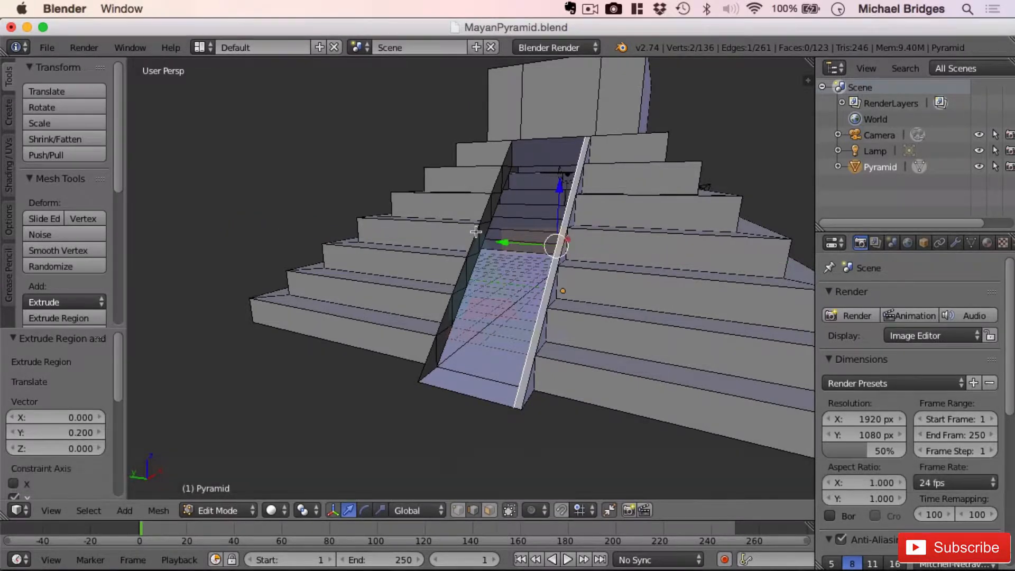
Extrude the left sloped edge of the ramp opening -0.2 along the Y axis
{"action": "right_click", "coordinate": [490, 215]}
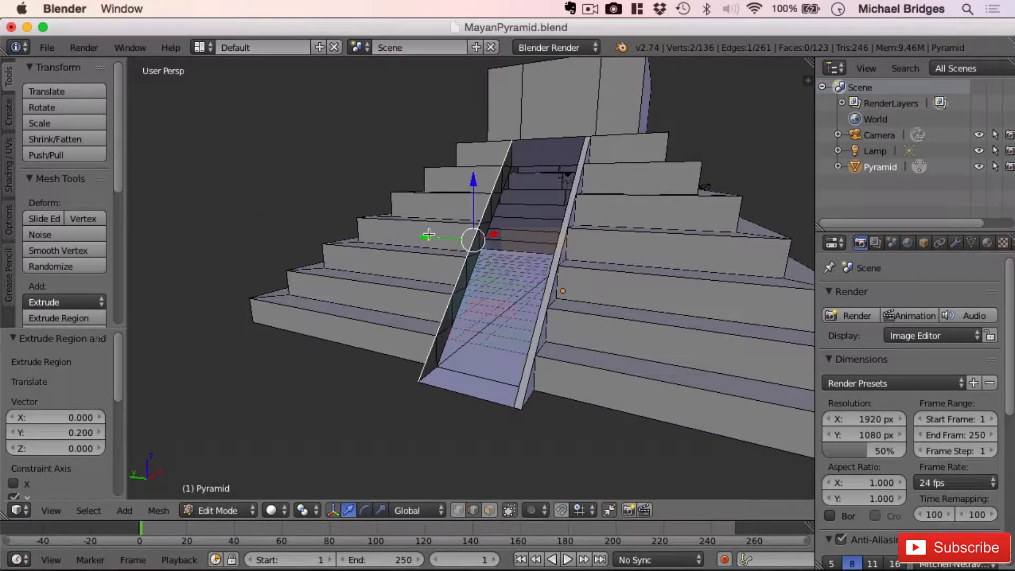
{"action": "key", "text": "e"}
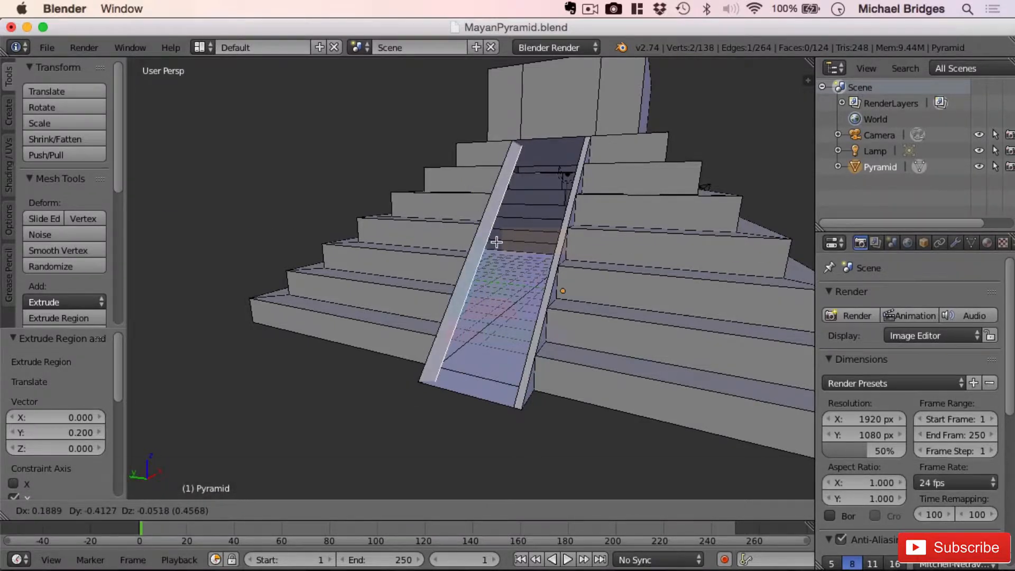
{"action": "key", "text": "y"}
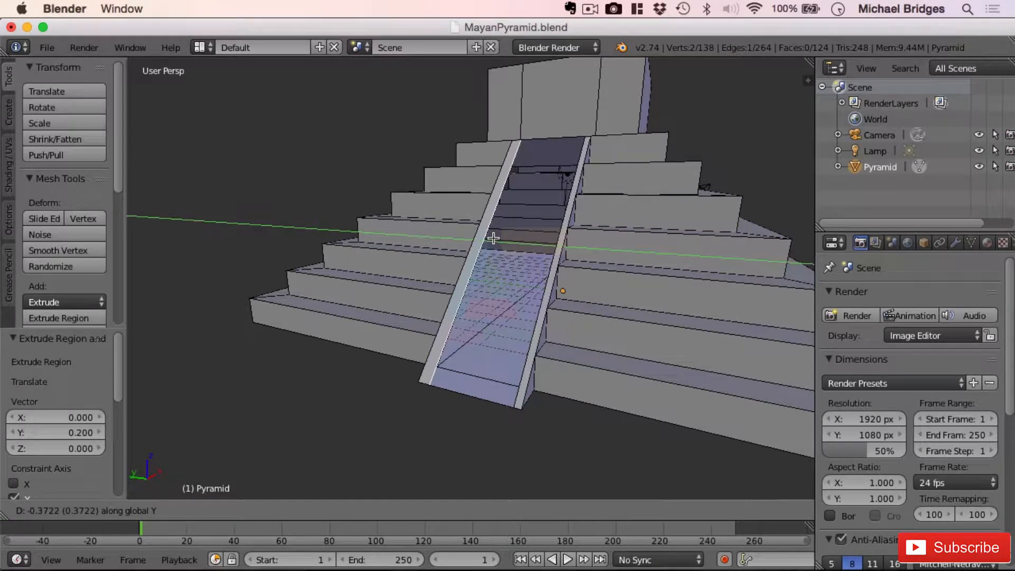
{"action": "key", "text": "KP_Subtract"}
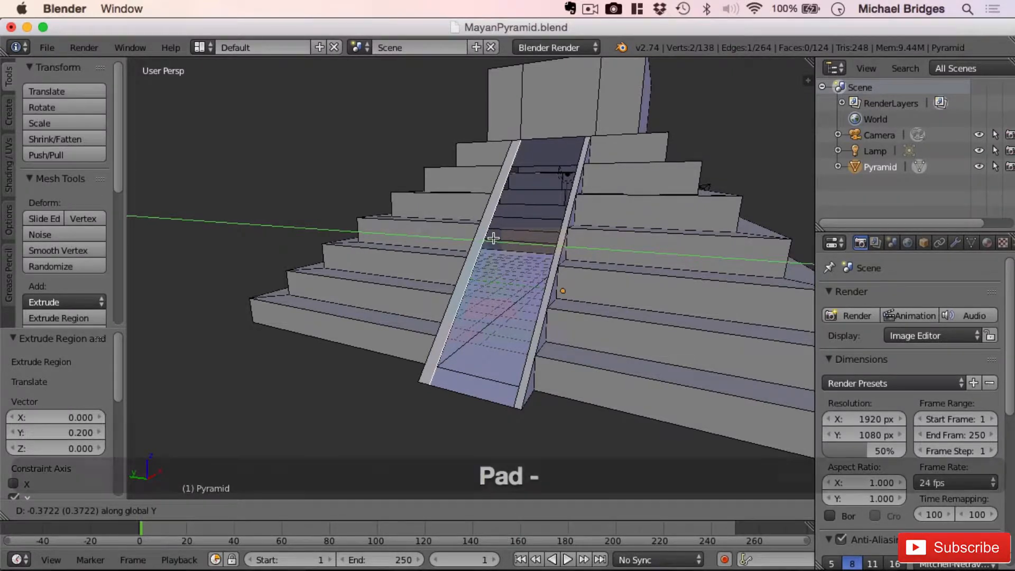
{"action": "key", "text": "KP_Decimal"}
{"action": "key", "text": "KP_2"}
{"action": "key", "text": "Return"}
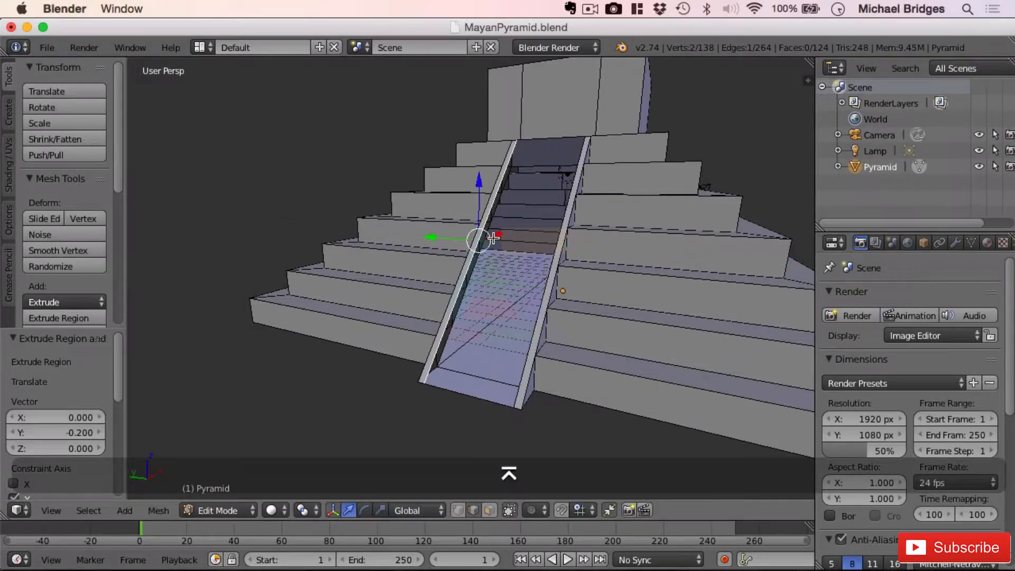
Select the right, lower, left and upper edges bordering the ramp opening between the two narrow strips
{"action": "right_click", "coordinate": [535, 318]}
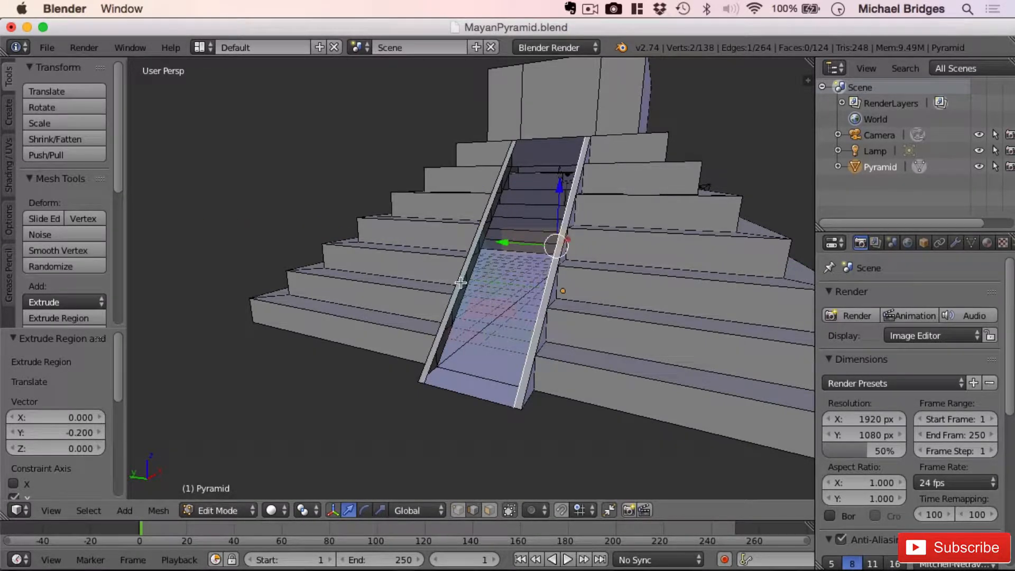
{"action": "right_click", "coordinate": [476, 396], "text": "shift"}
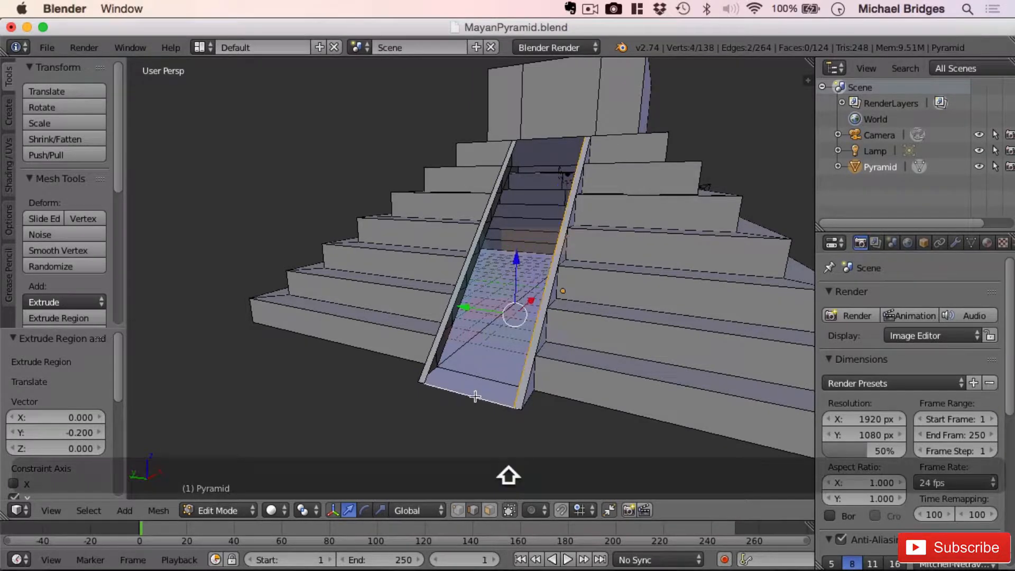
{"action": "right_click", "coordinate": [444, 322], "text": "shift"}
{"action": "right_click", "coordinate": [552, 139], "text": "shift"}
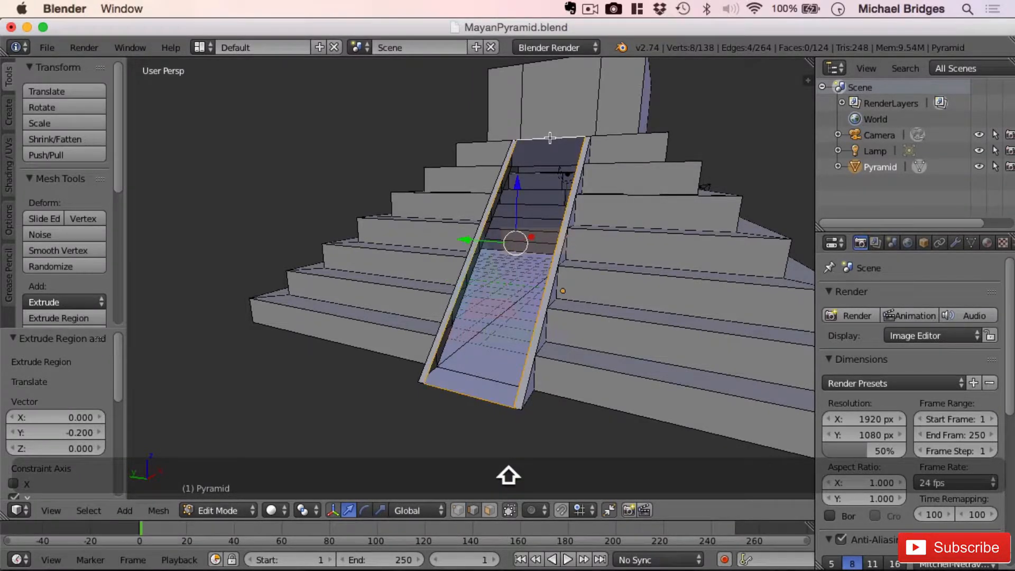
{"action": "middle_click_drag", "start_coordinate": [596, 118], "coordinate": [531, 138]}
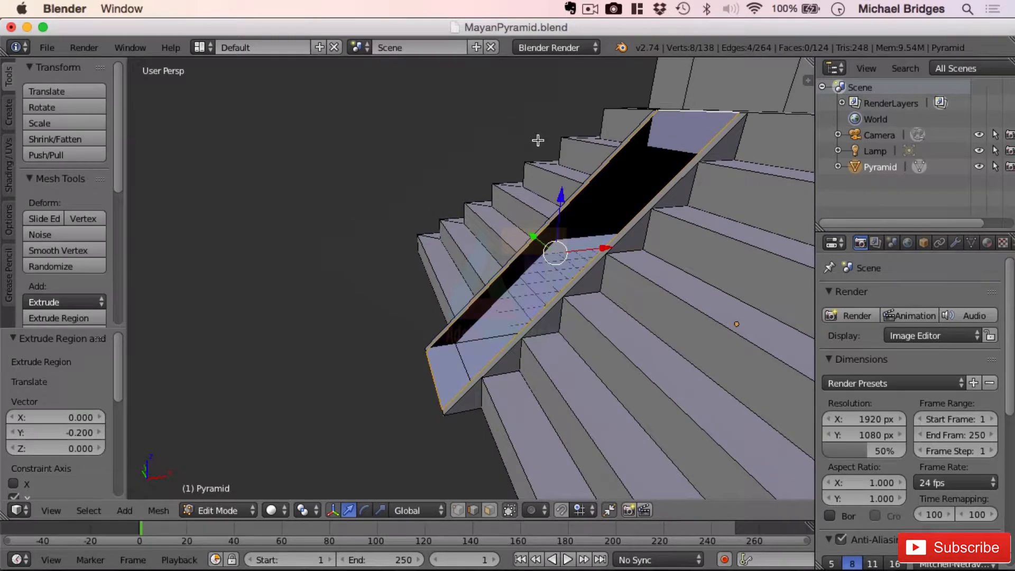
Try to fill the ramp opening with a face from the selected edges and undo the fill
{"action": "key", "text": "f"}
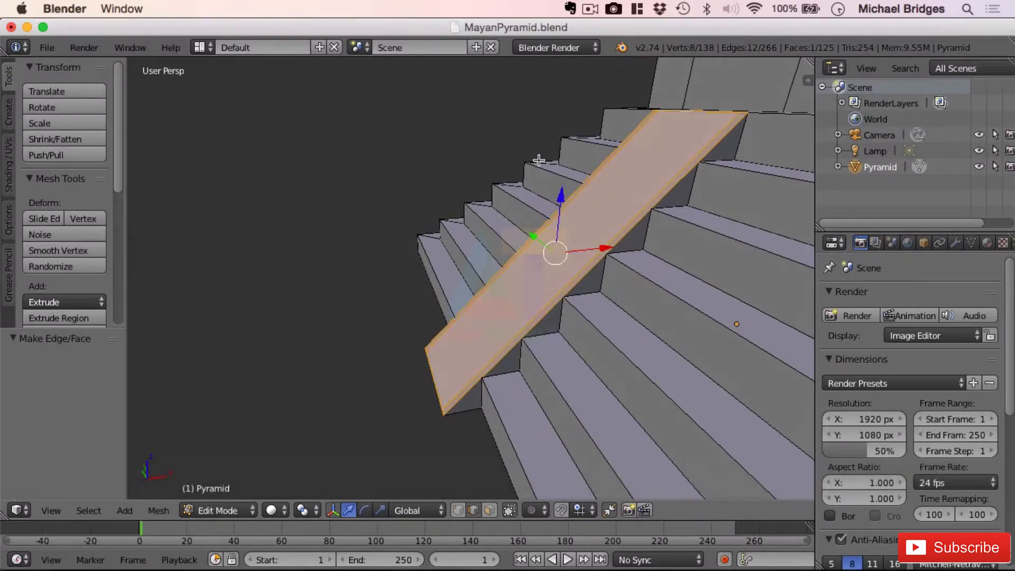
{"action": "middle_click_drag", "start_coordinate": [539, 159], "coordinate": [600, 127]}
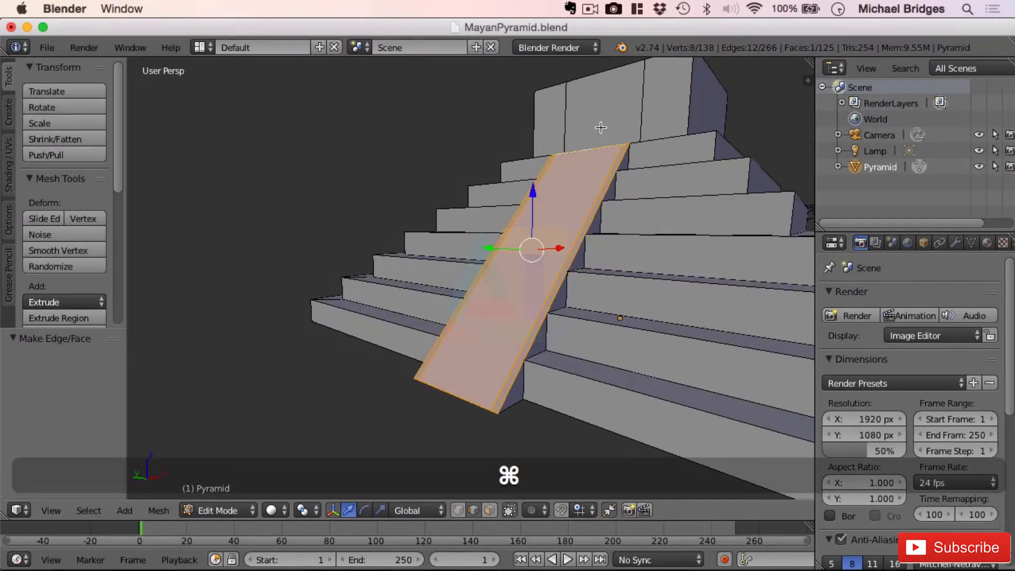
{"action": "key", "text": "super+z"}
{"action": "middle_click_drag", "start_coordinate": [638, 141], "coordinate": [608, 212]}
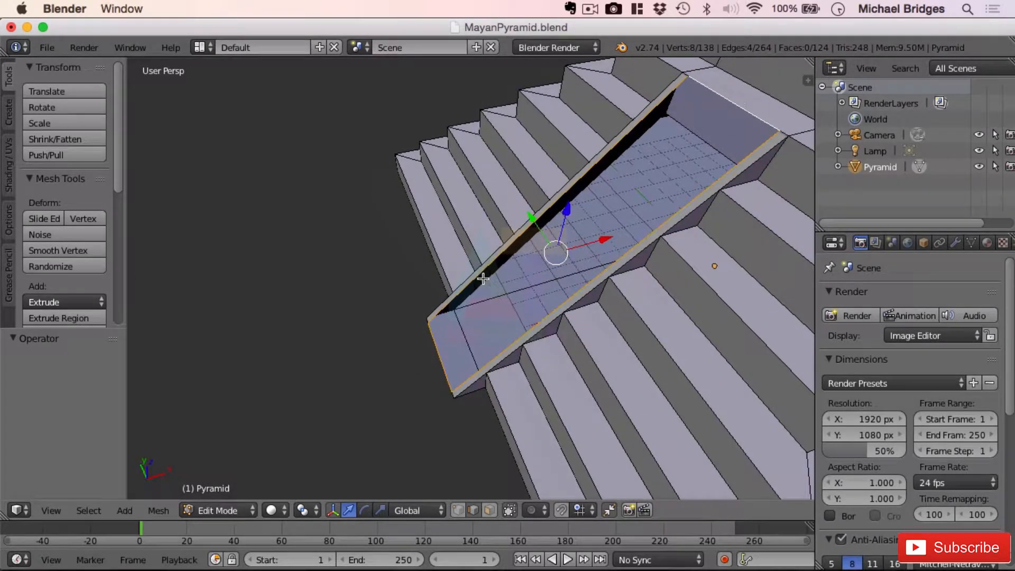
{"action": "middle_click_drag", "start_coordinate": [434, 329], "coordinate": [571, 233]}
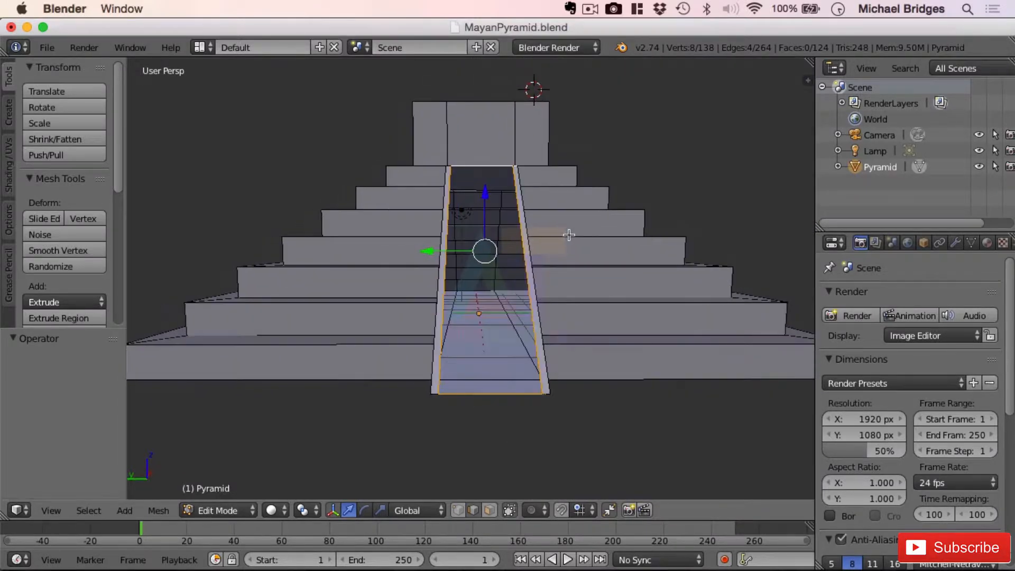
{"action": "key", "text": "f"}
{"action": "scroll", "coordinate": [545, 209], "scroll_direction": "up", "scroll_amount": 3}
{"action": "scroll", "coordinate": [479, 217], "scroll_direction": "up", "scroll_amount": 2}
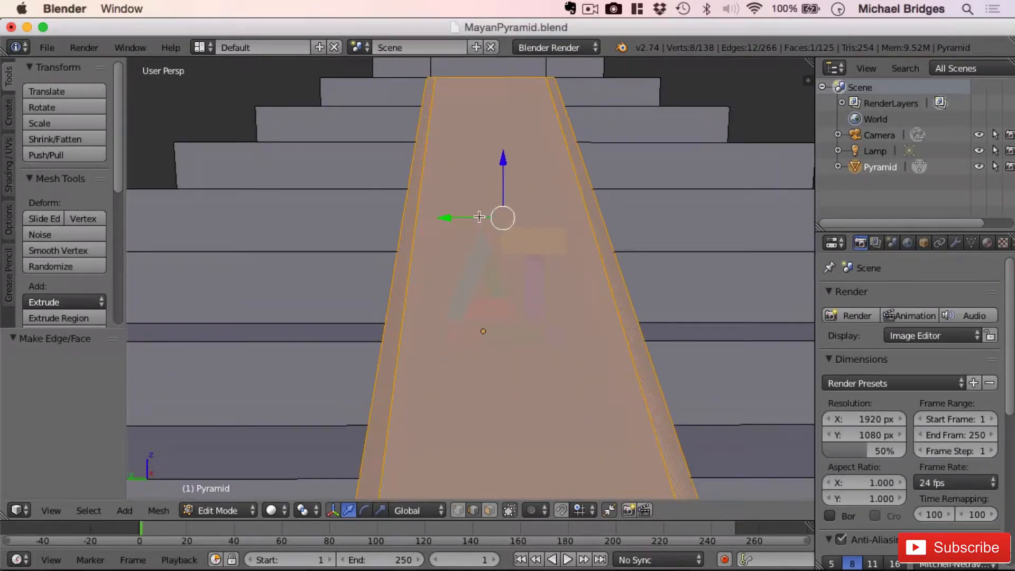
{"action": "key", "text": "super+z"}
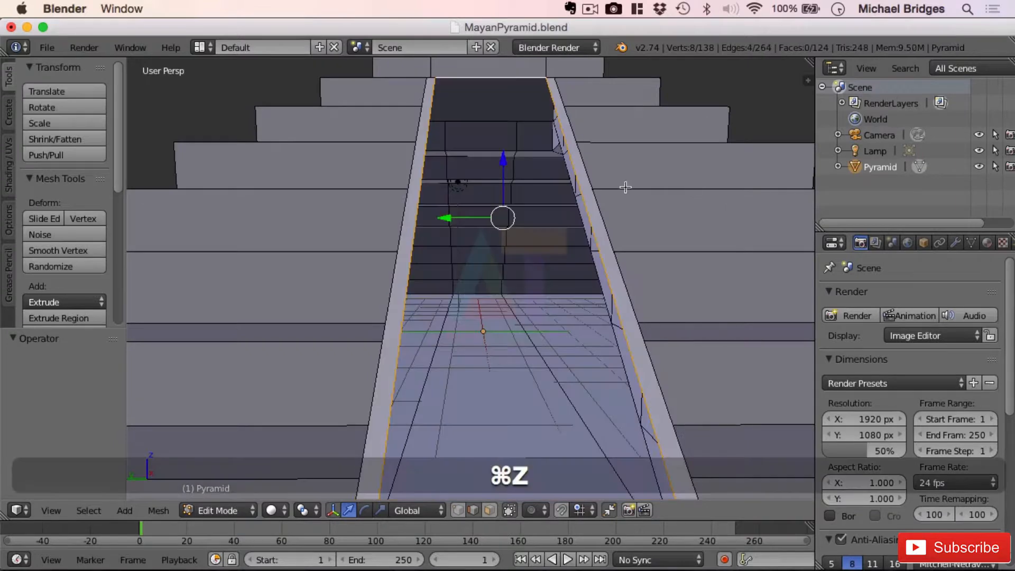
Correct the selection to the left strip's inner edge and fill the ramp opening with a face between the strips
{"action": "right_click", "coordinate": [420, 191], "text": "shift"}
{"action": "key", "text": "f"}
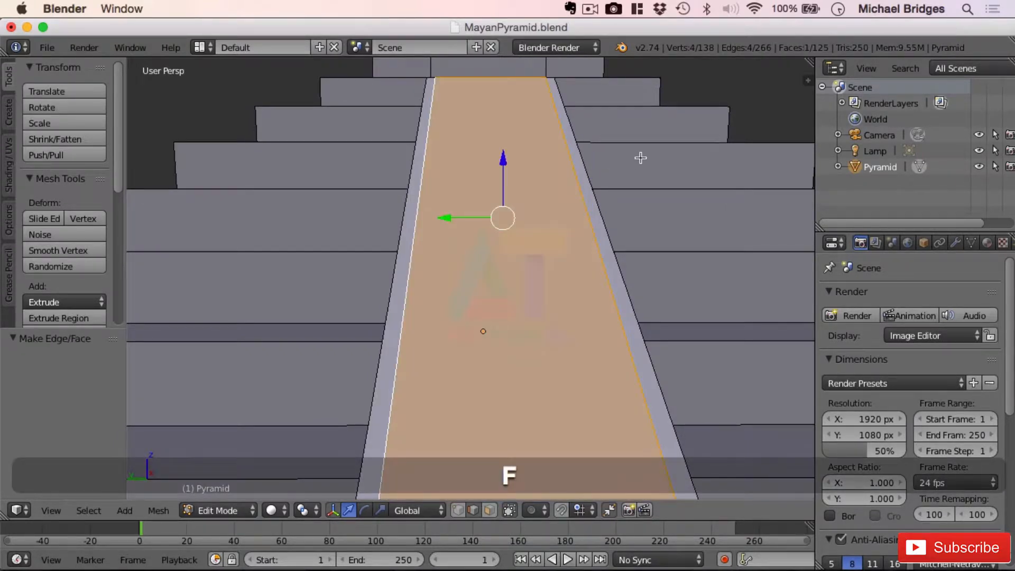
{"action": "middle_click_drag", "start_coordinate": [728, 233], "coordinate": [673, 236]}
{"action": "scroll", "coordinate": [517, 213], "scroll_direction": "down", "scroll_amount": 4}
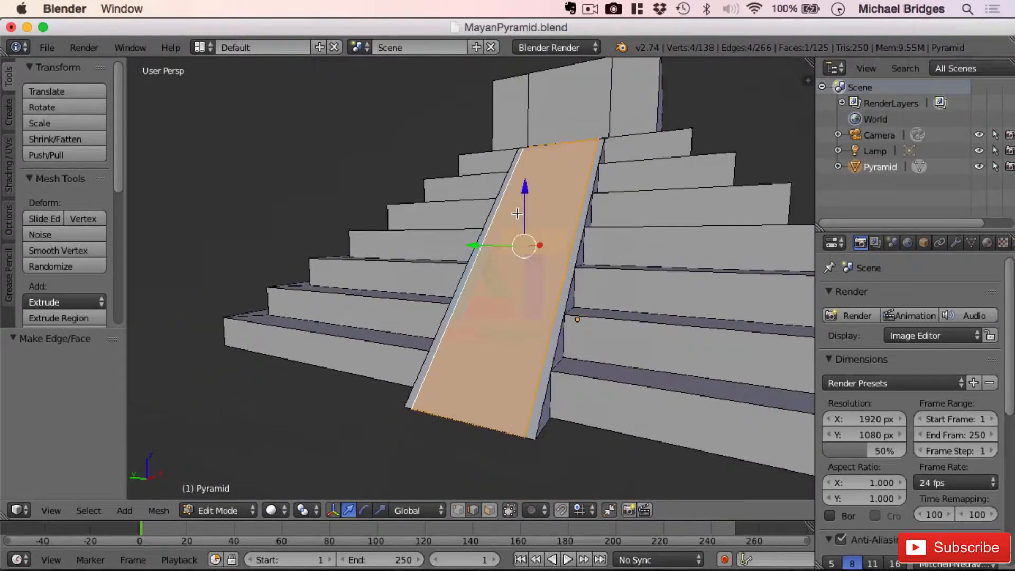
{"action": "scroll", "coordinate": [517, 214], "scroll_direction": "down", "scroll_amount": 1}
{"action": "middle_click_drag", "start_coordinate": [711, 166], "coordinate": [702, 175]}
{"action": "scroll", "coordinate": [698, 176], "scroll_direction": "up", "scroll_amount": 1}
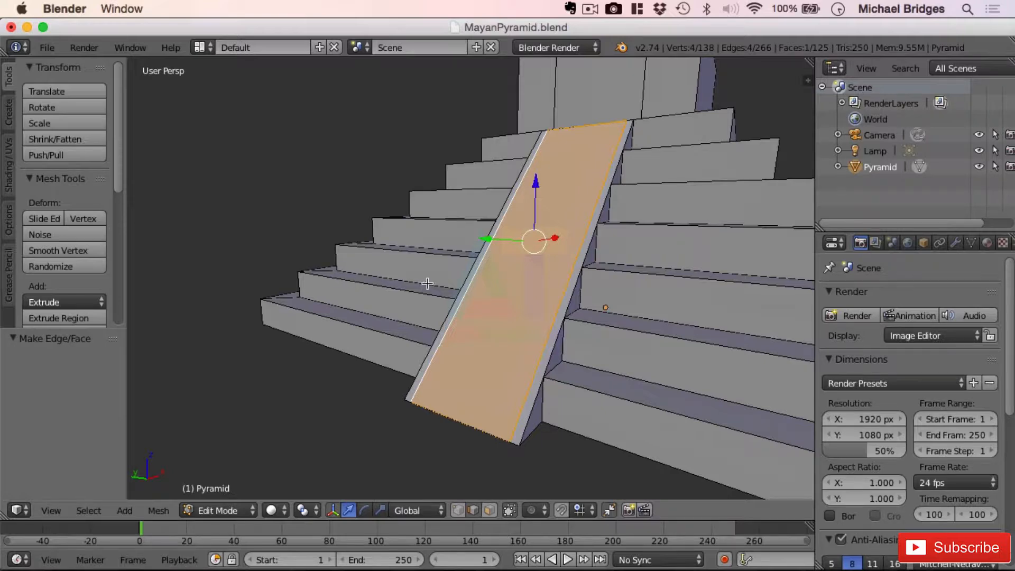
Select the entire pyramid mesh and remove its duplicate vertices
{"action": "key", "text": "a"}
{"action": "key", "text": "a"}
{"action": "left_click_drag", "start_coordinate": [118, 177], "coordinate": [84, 297]}
{"action": "left_click", "coordinate": [73, 296]}
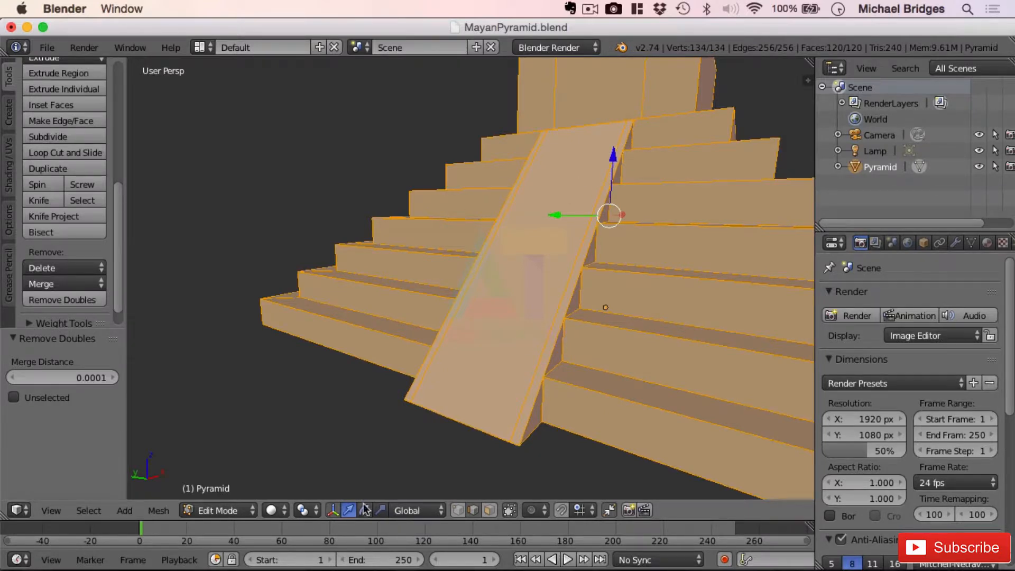
Select the two narrow strip faces beside the ramp in face mode and extrude them 0.5 units up along the global Z axis
{"action": "left_click", "coordinate": [489, 510]}
{"action": "right_click", "coordinate": [581, 244]}
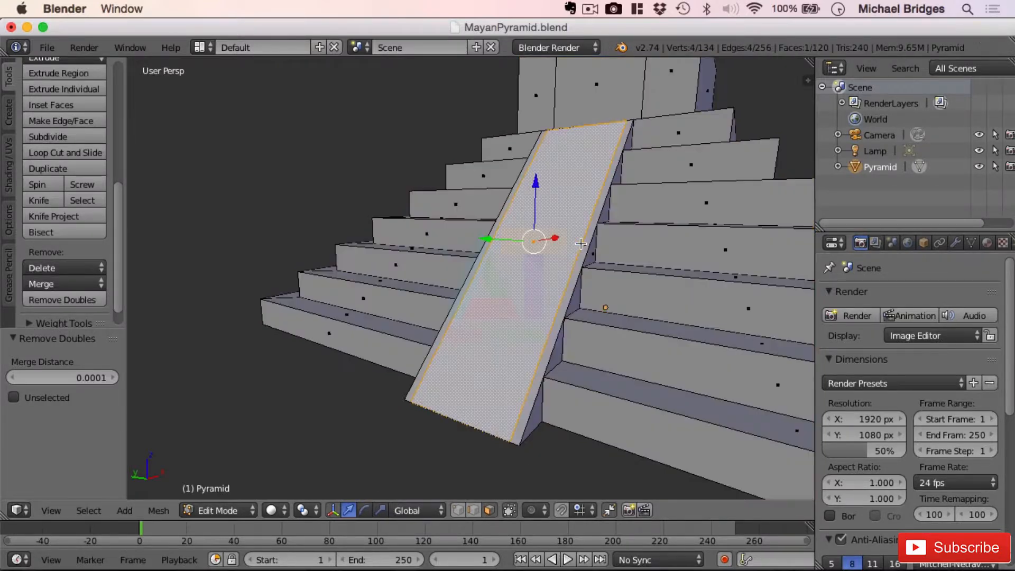
{"action": "right_click", "coordinate": [584, 243]}
{"action": "right_click", "coordinate": [490, 236], "text": "shift"}
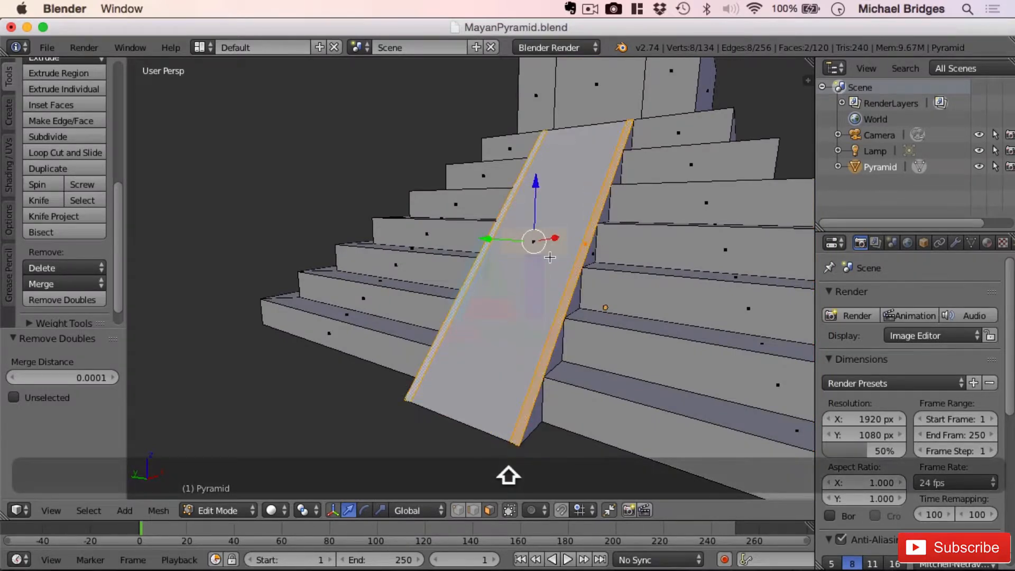
{"action": "key", "text": "e"}
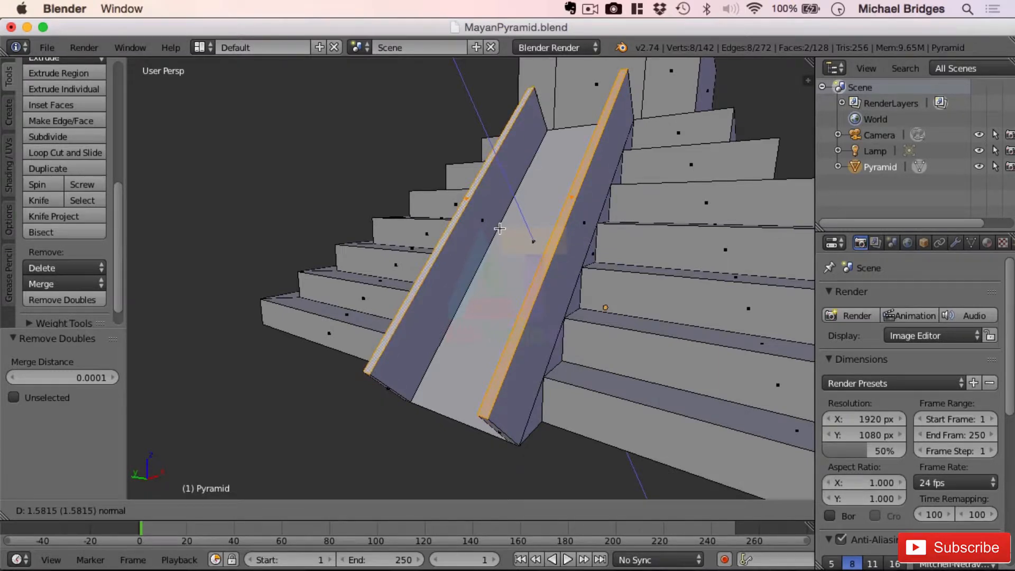
{"action": "key", "text": "z"}
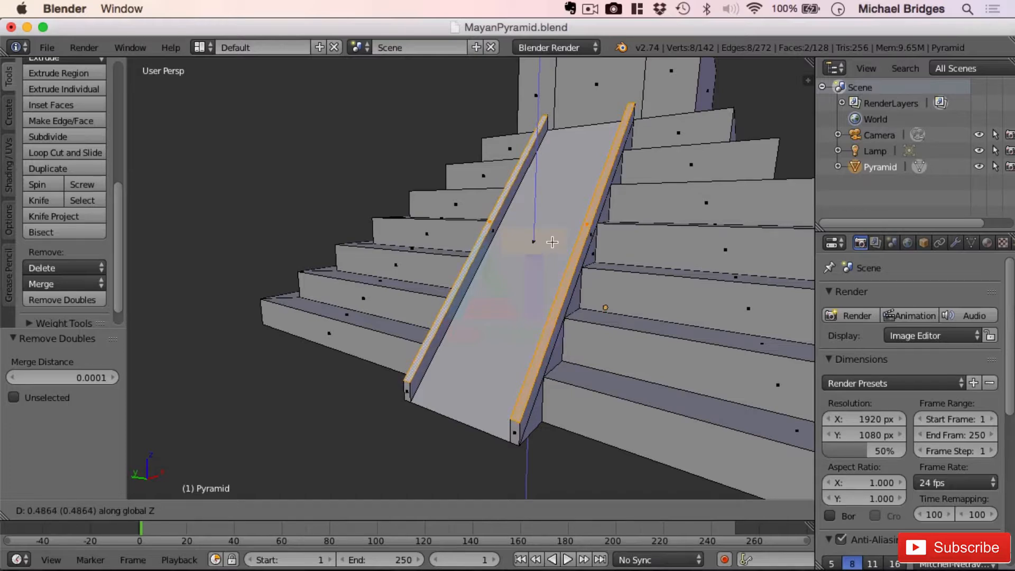
{"action": "type", "text": ".5"}
{"action": "key", "text": "Return"}
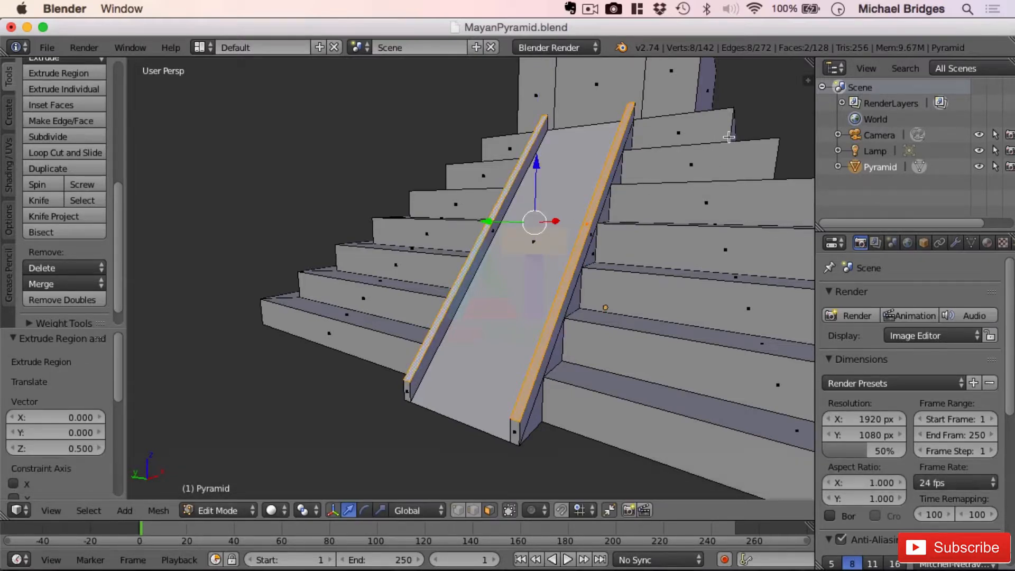
Select the small upper end faces of both raised ramp borders, facing the top block
{"action": "scroll", "coordinate": [719, 138], "scroll_direction": "down", "scroll_amount": 5}
{"action": "middle_click_drag", "start_coordinate": [705, 138], "coordinate": [541, 152]}
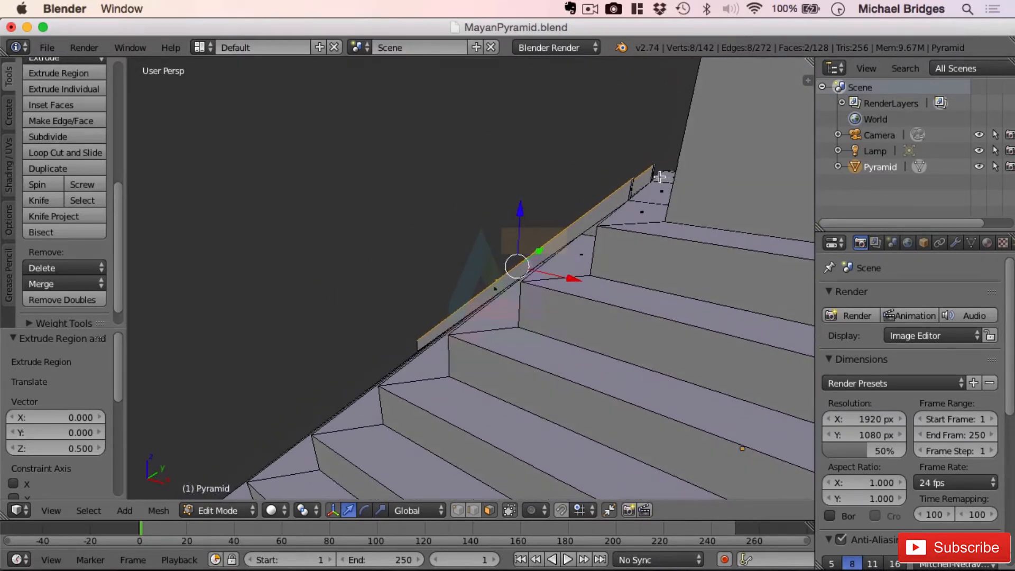
{"action": "right_click", "coordinate": [630, 187]}
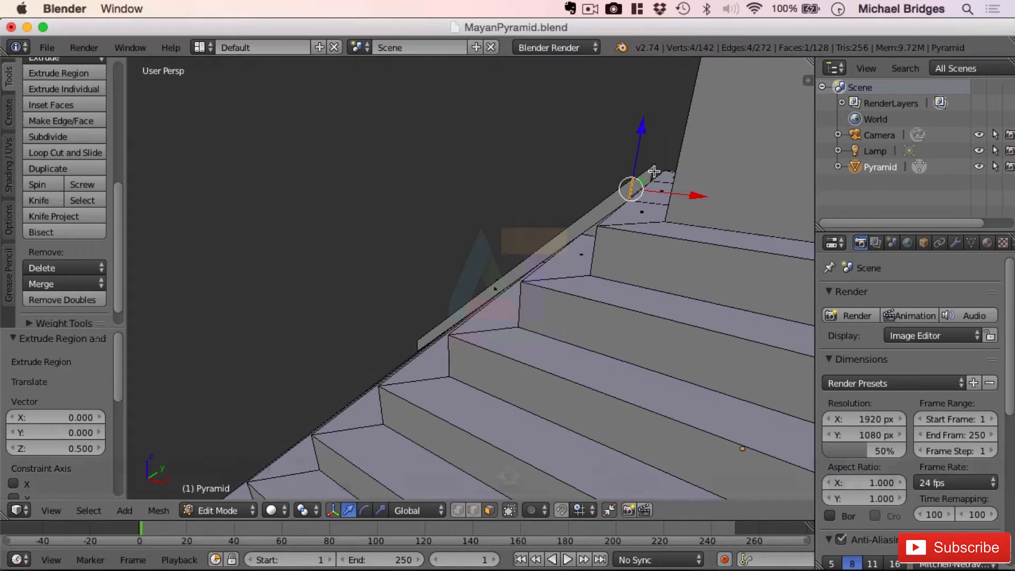
{"action": "key", "text": "shift"}
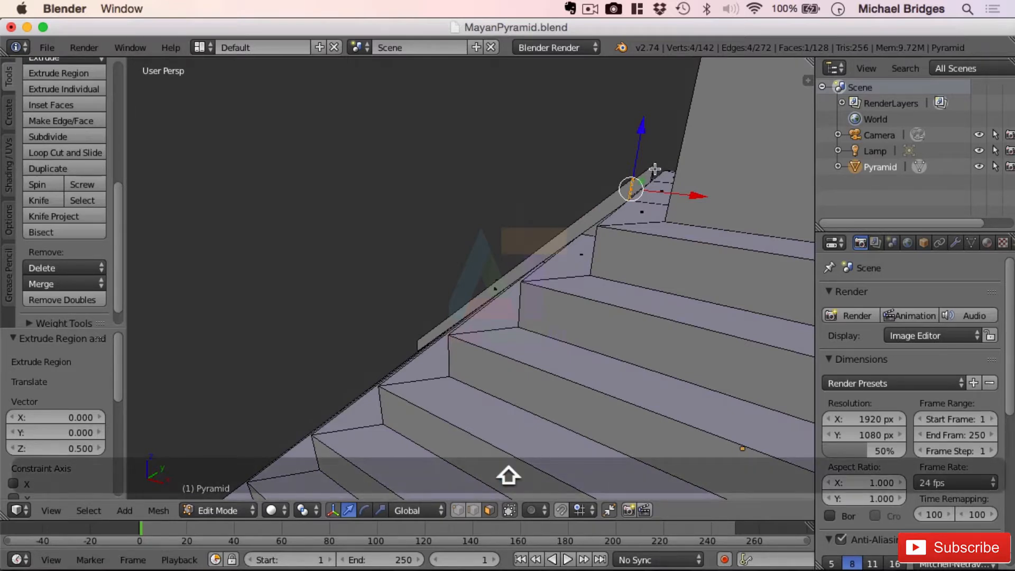
{"action": "scroll", "coordinate": [666, 157], "scroll_direction": "up", "scroll_amount": 4}
{"action": "middle_click_drag", "start_coordinate": [702, 154], "coordinate": [582, 224], "text": "shift"}
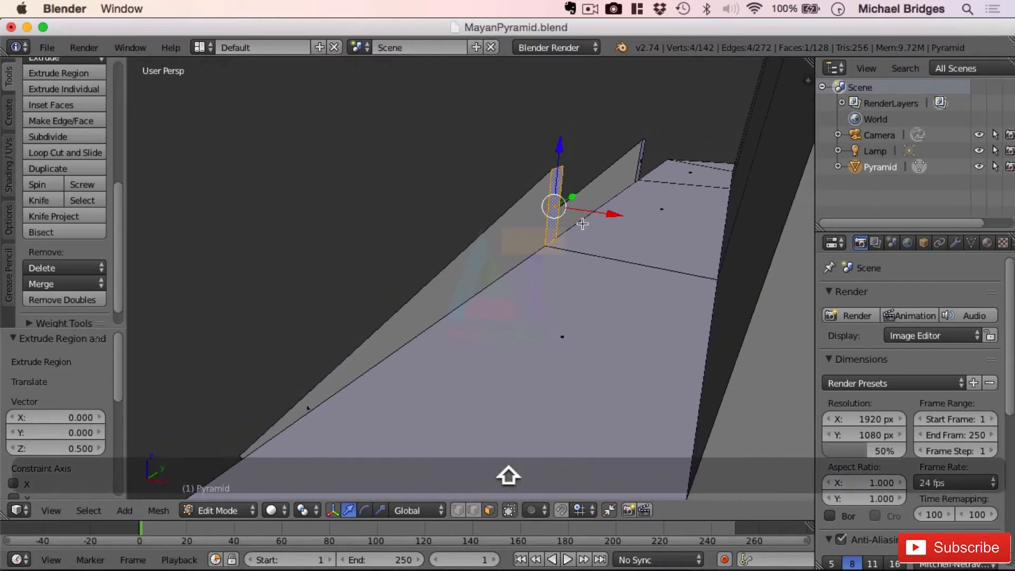
{"action": "right_click", "coordinate": [641, 152], "text": "shift"}
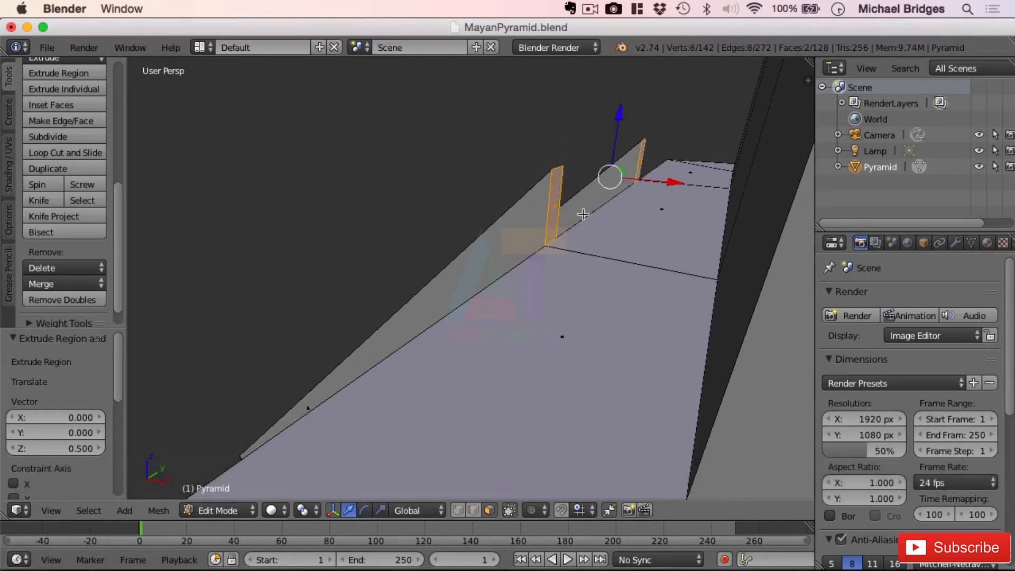
Enable snapping to faces and extrude both selected border ends 1 unit to meet the front wall of the top block
{"action": "scroll", "coordinate": [537, 274], "scroll_direction": "down", "scroll_amount": 6}
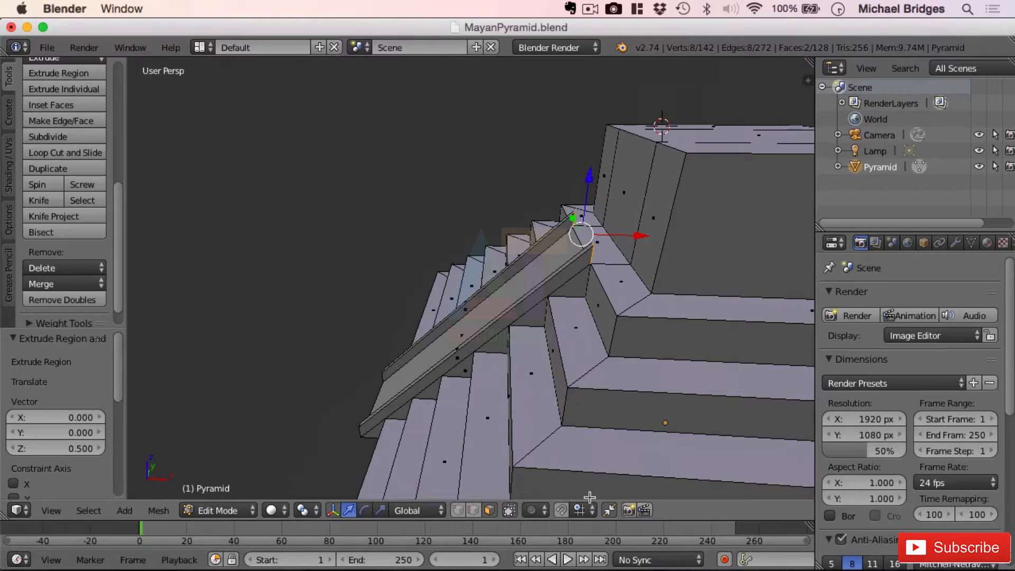
{"action": "left_click", "coordinate": [562, 510]}
{"action": "left_click", "coordinate": [583, 510]}
{"action": "left_click", "coordinate": [602, 439]}
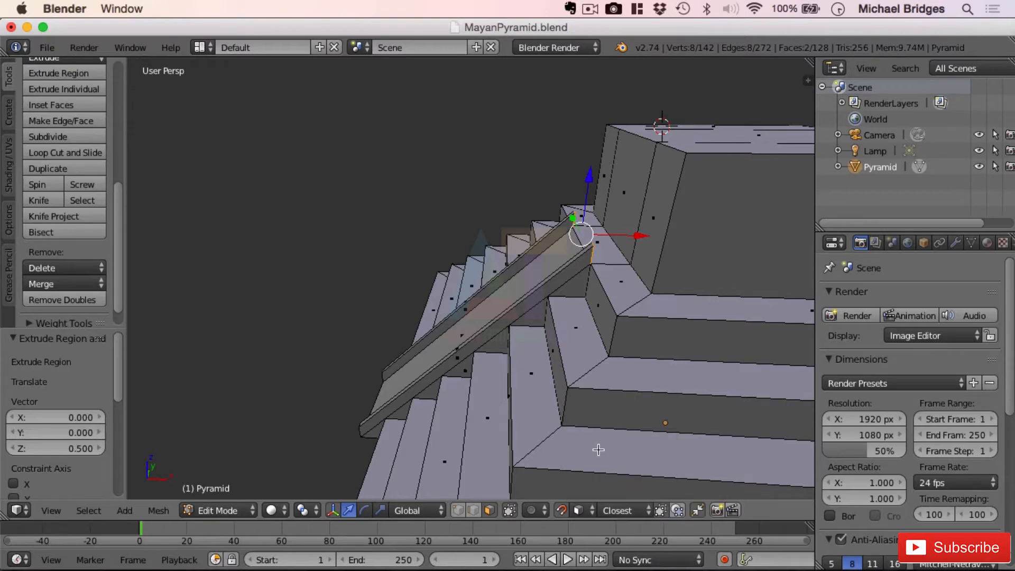
{"action": "key", "text": "e"}
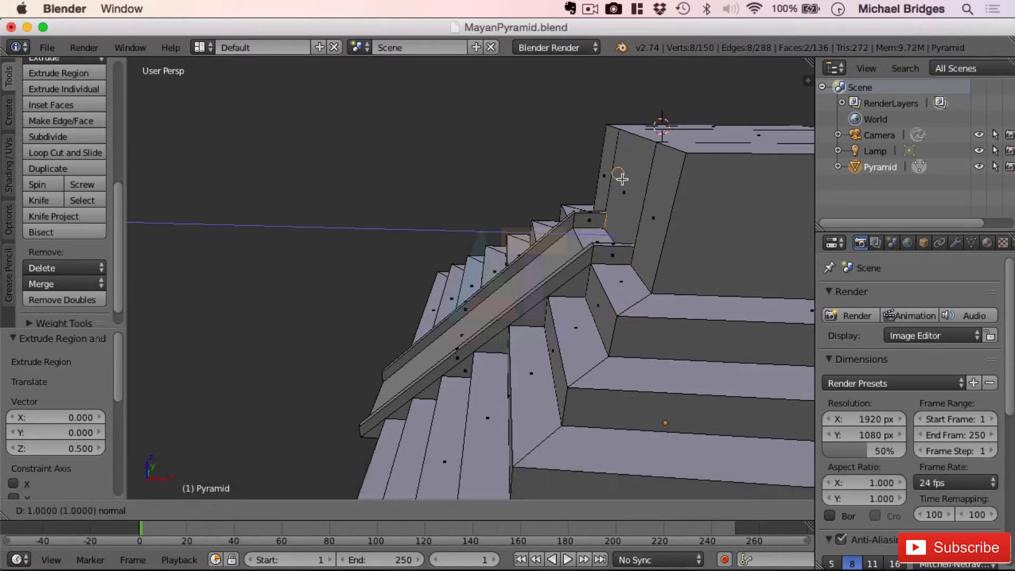
{"action": "left_click", "coordinate": [663, 182]}
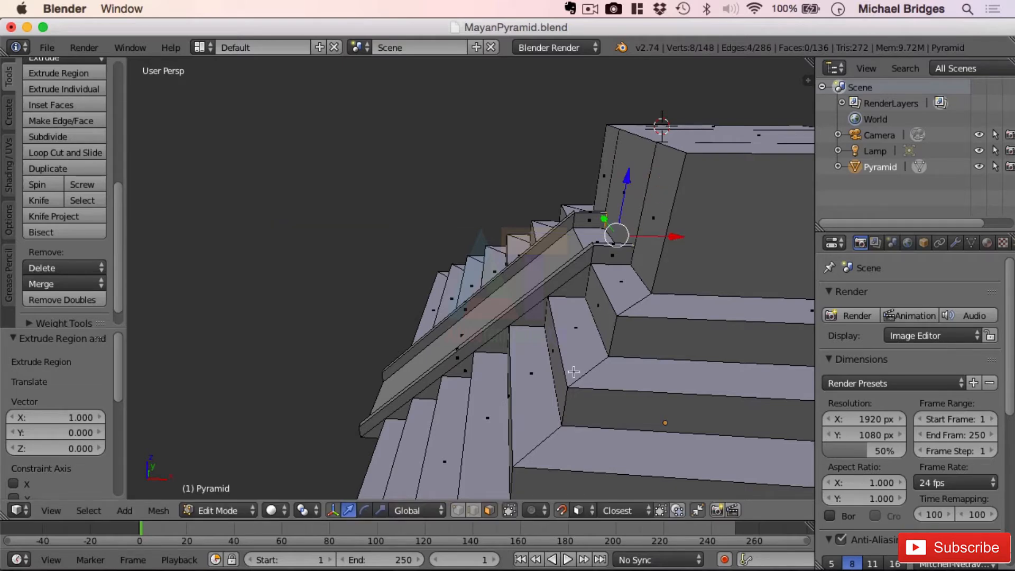
{"action": "middle_click_drag", "start_coordinate": [386, 320], "coordinate": [472, 290]}
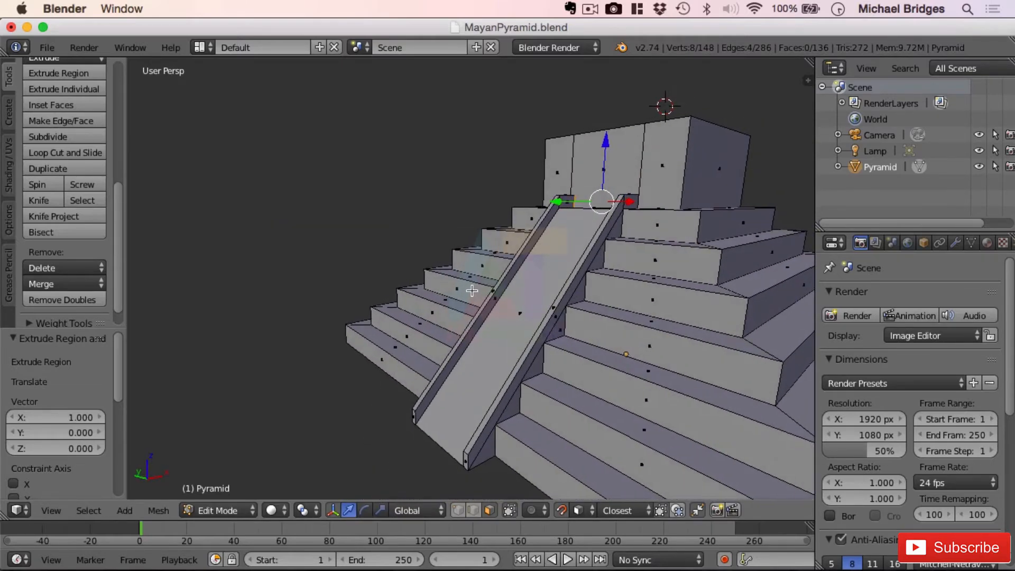